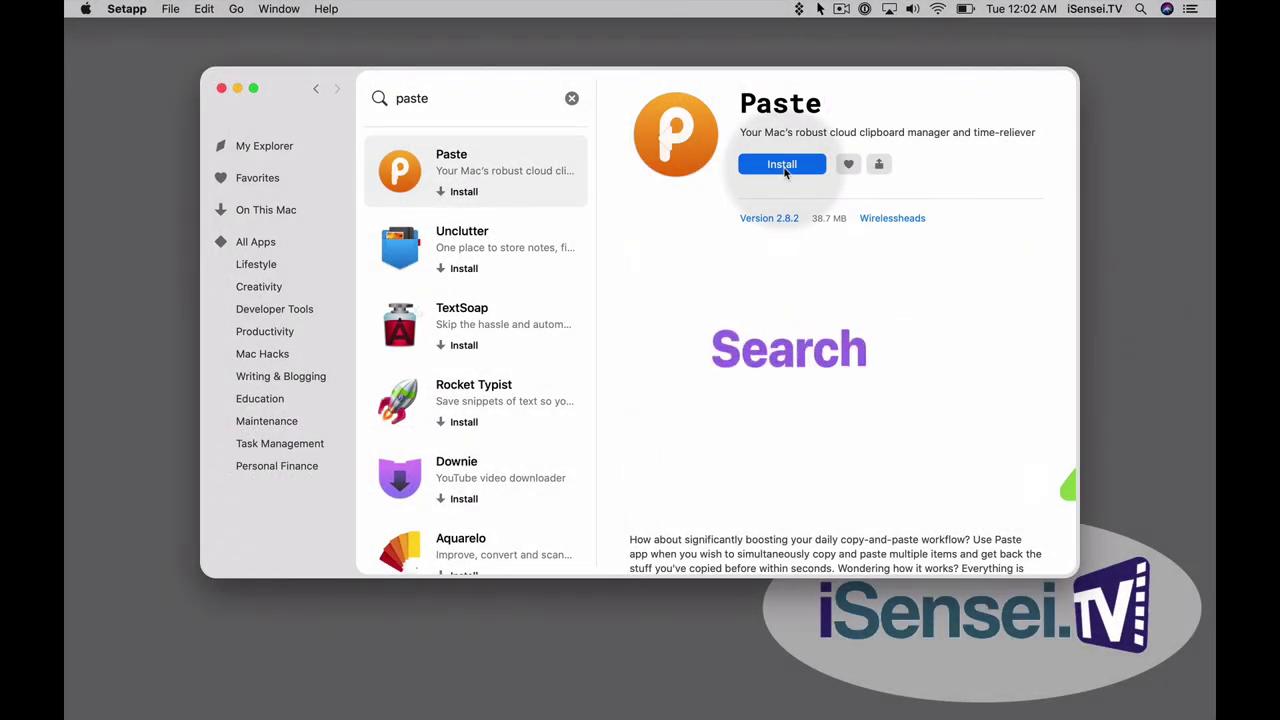
Install Paste from Setapp and finish its initial setup with Launch on startup enabled
left_click(783, 166)
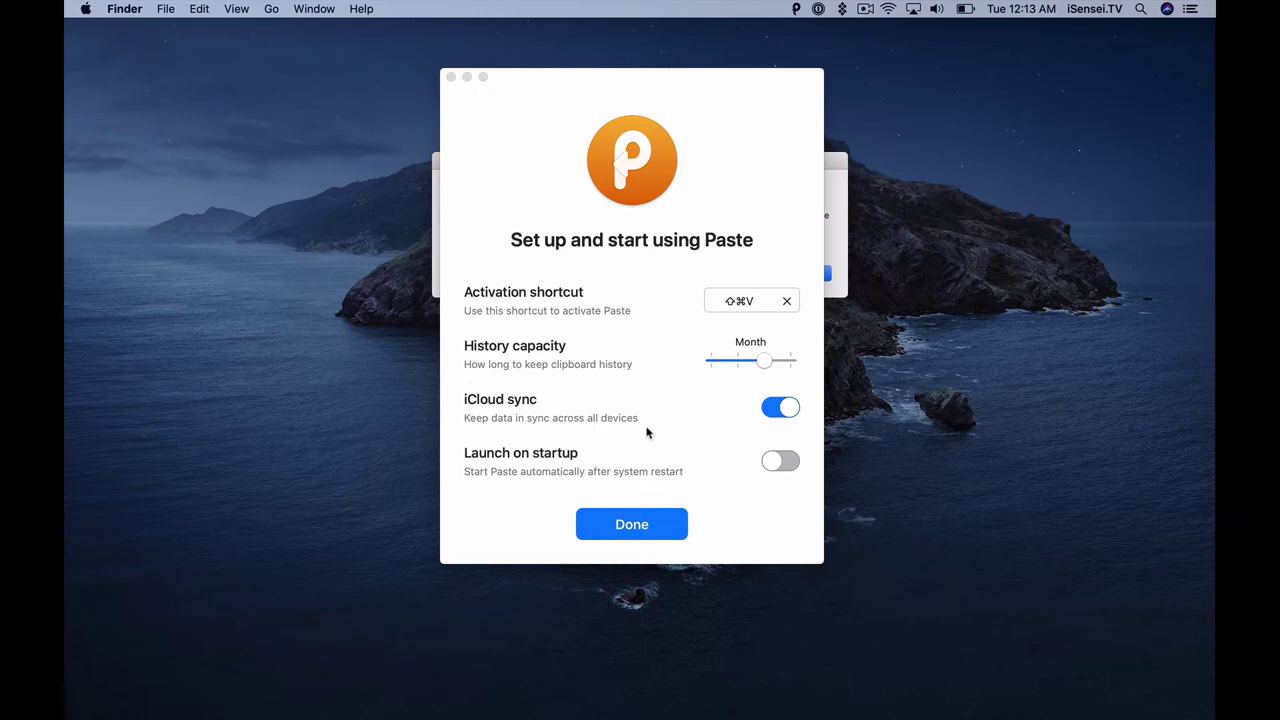
left_click(680, 465)
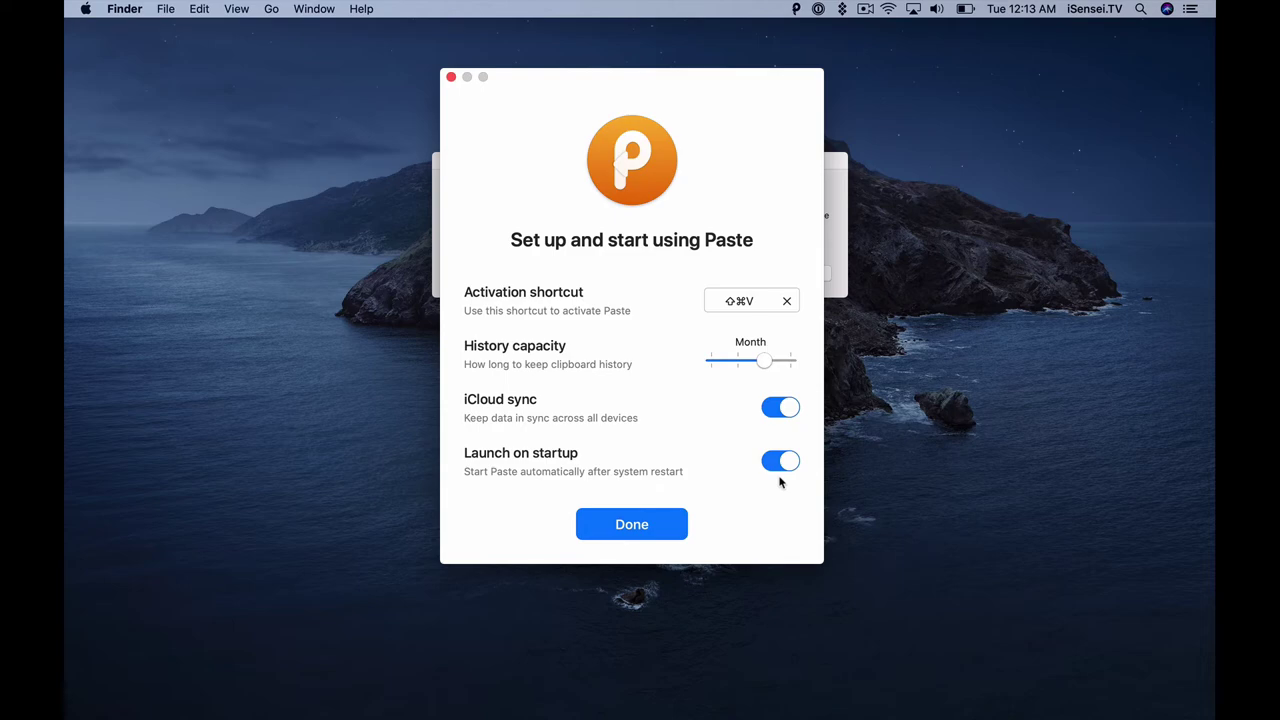
left_click(655, 524)
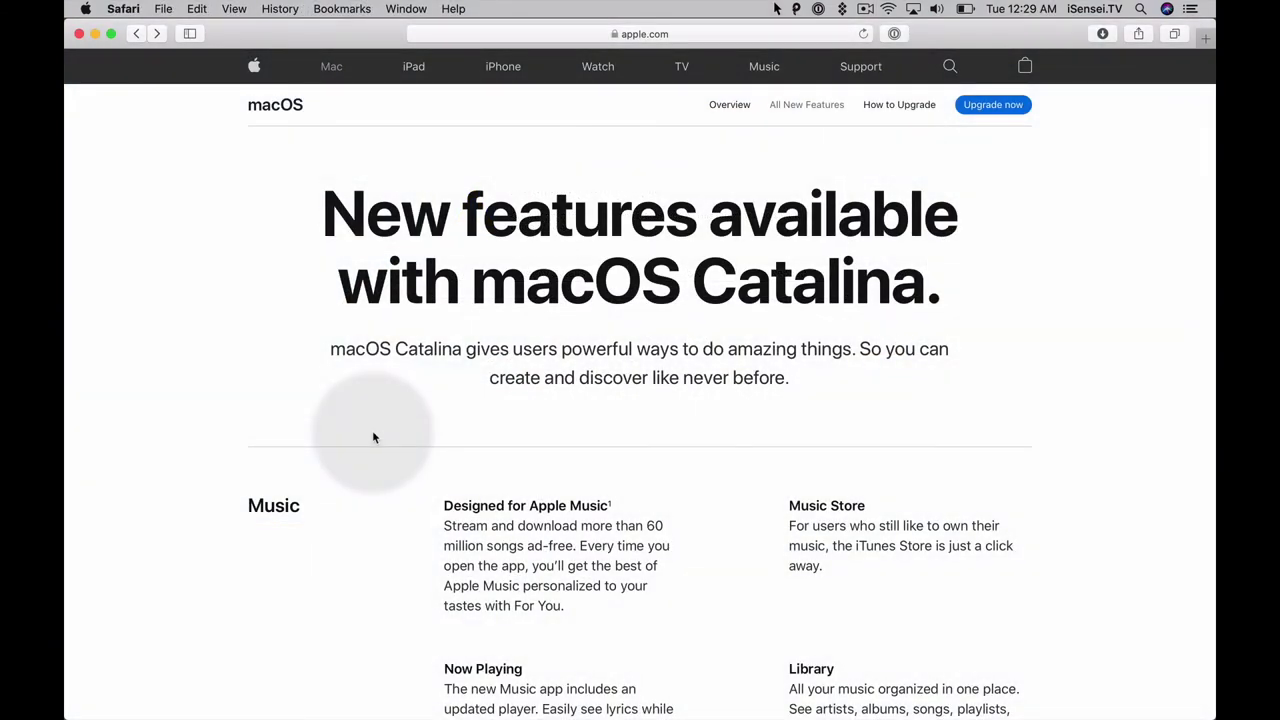
Copy the Designed for Apple Music, Time-synced lyrics and Movies and TV passages one by one from Apple's macOS Catalina features page in Safari
scroll(373, 437, "down", 3)
scroll(373, 437, "down", 2)
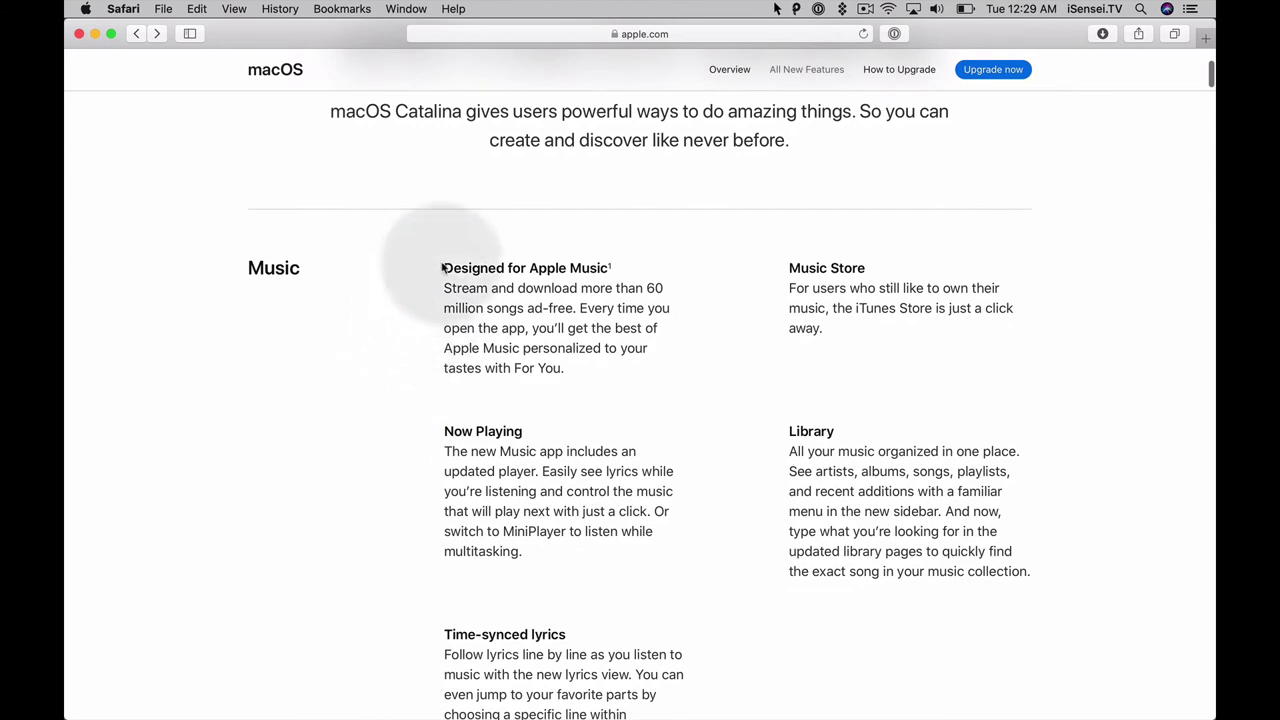
left_click_drag(443, 265, 567, 367)
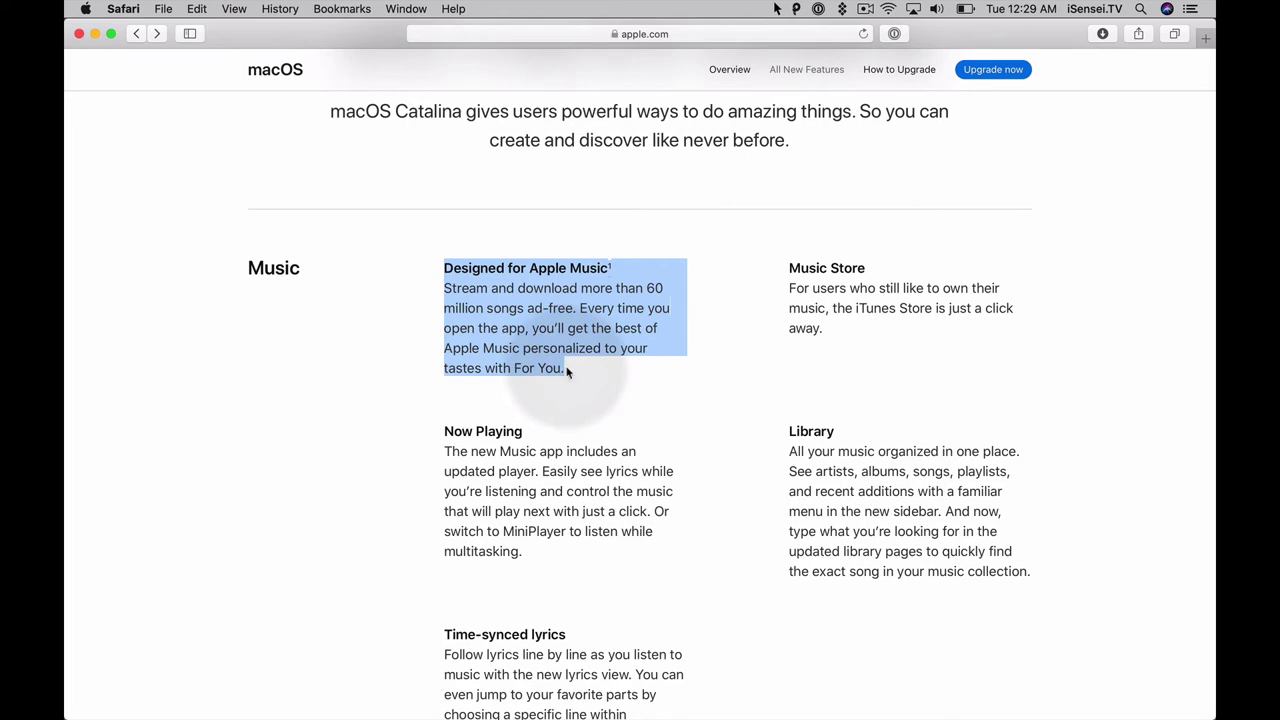
scroll(567, 370, "down", 8)
scroll(567, 373, "down", 1)
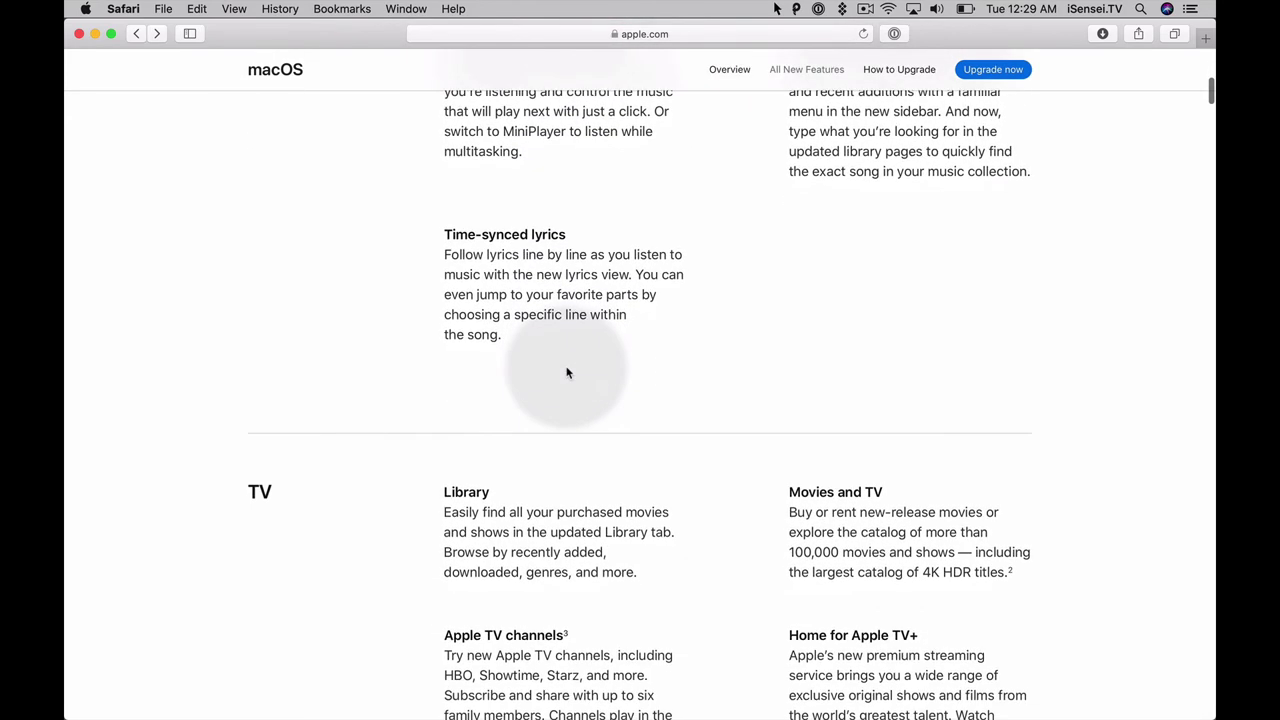
left_click_drag(425, 230, 503, 333)
scroll(503, 333, "down", 4)
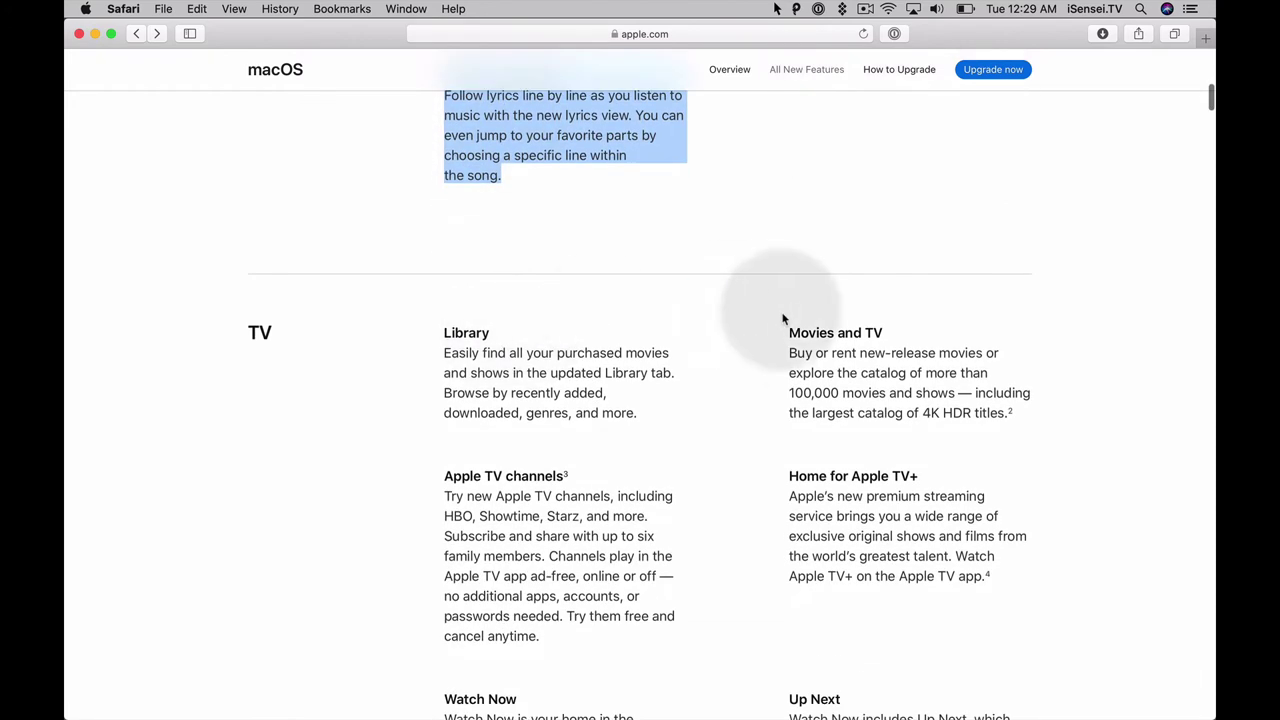
left_click_drag(788, 330, 1016, 418)
key("super+c")
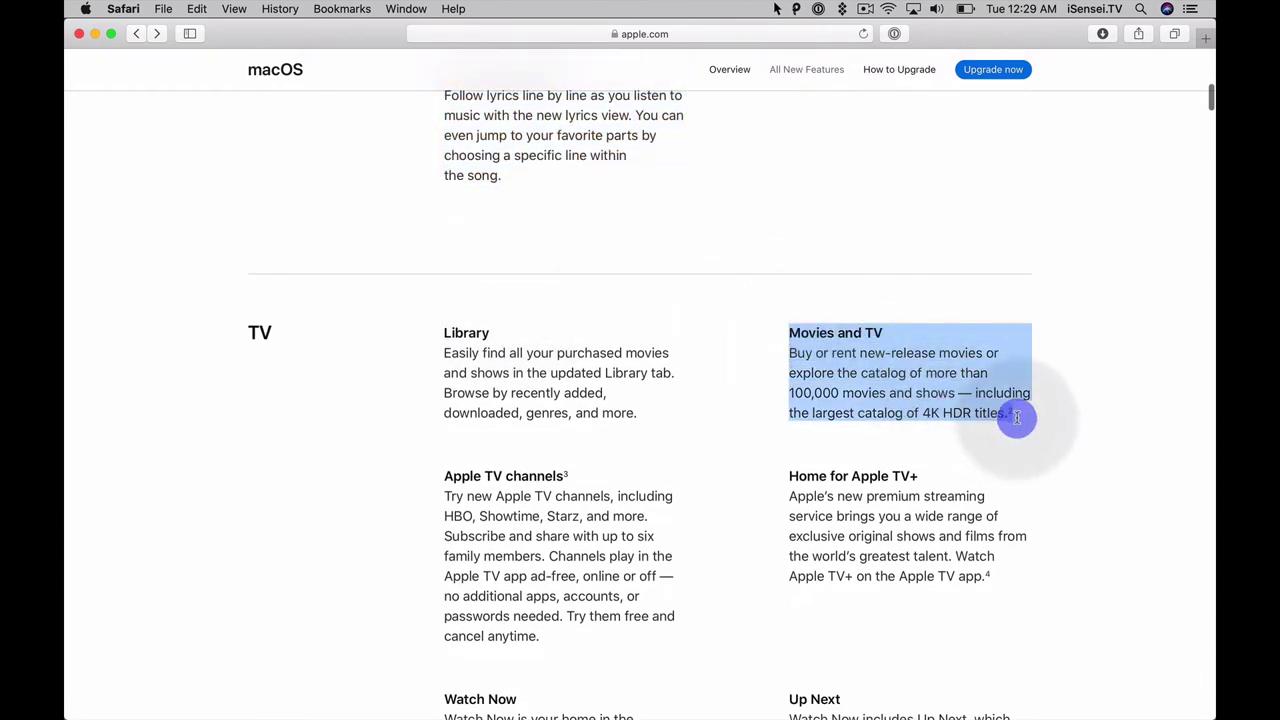
Insert the Designed for Apple Music clip from Paste's clipboard history into the blank TextEdit document
left_click(797, 10)
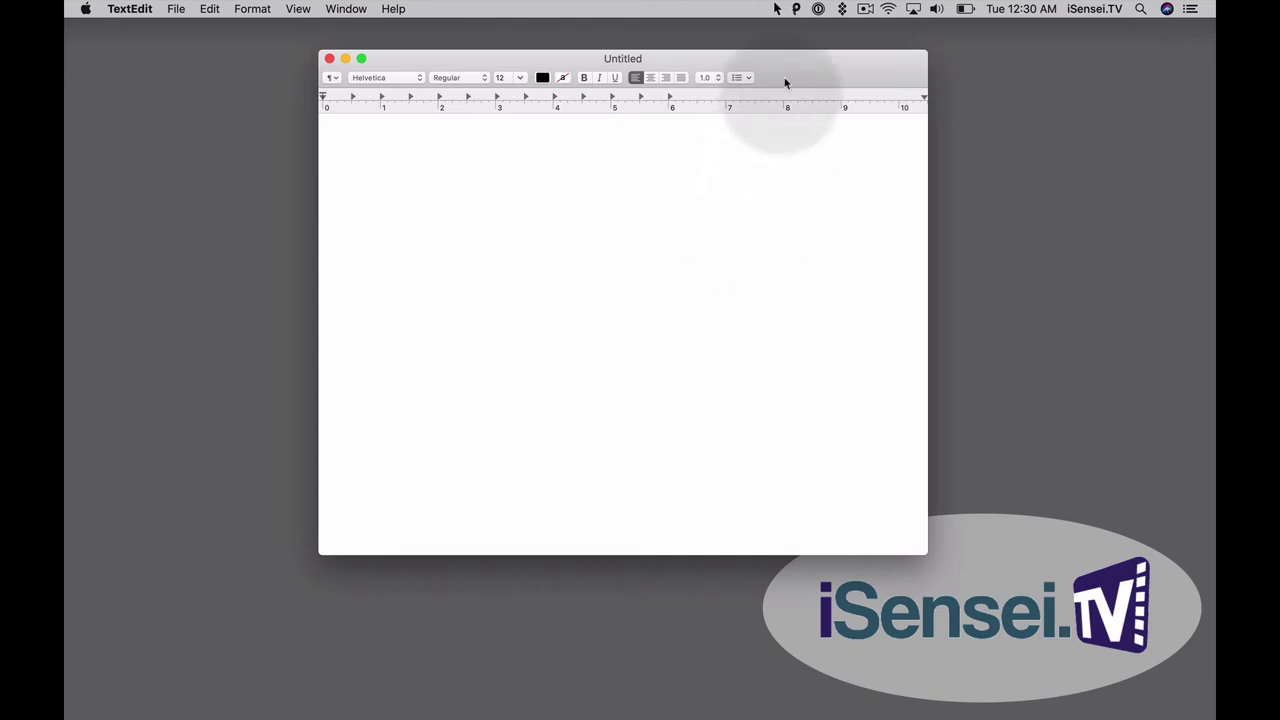
left_click(796, 12)
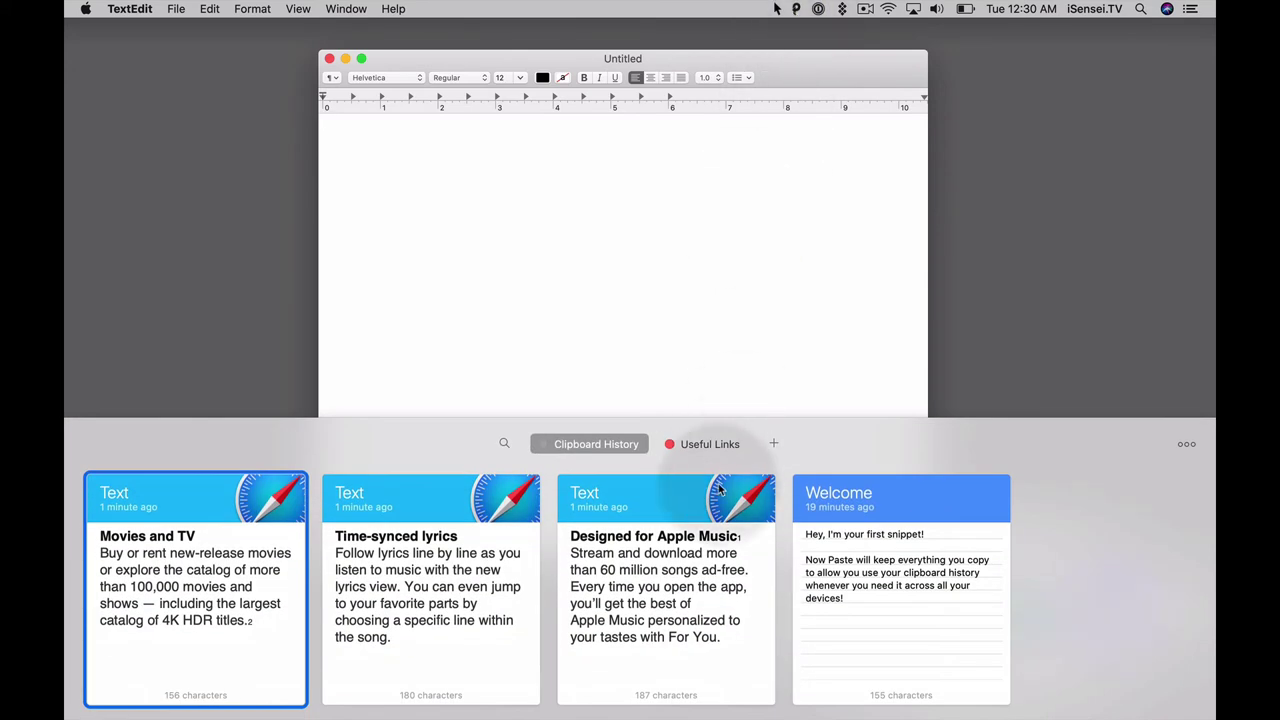
double_click(657, 555)
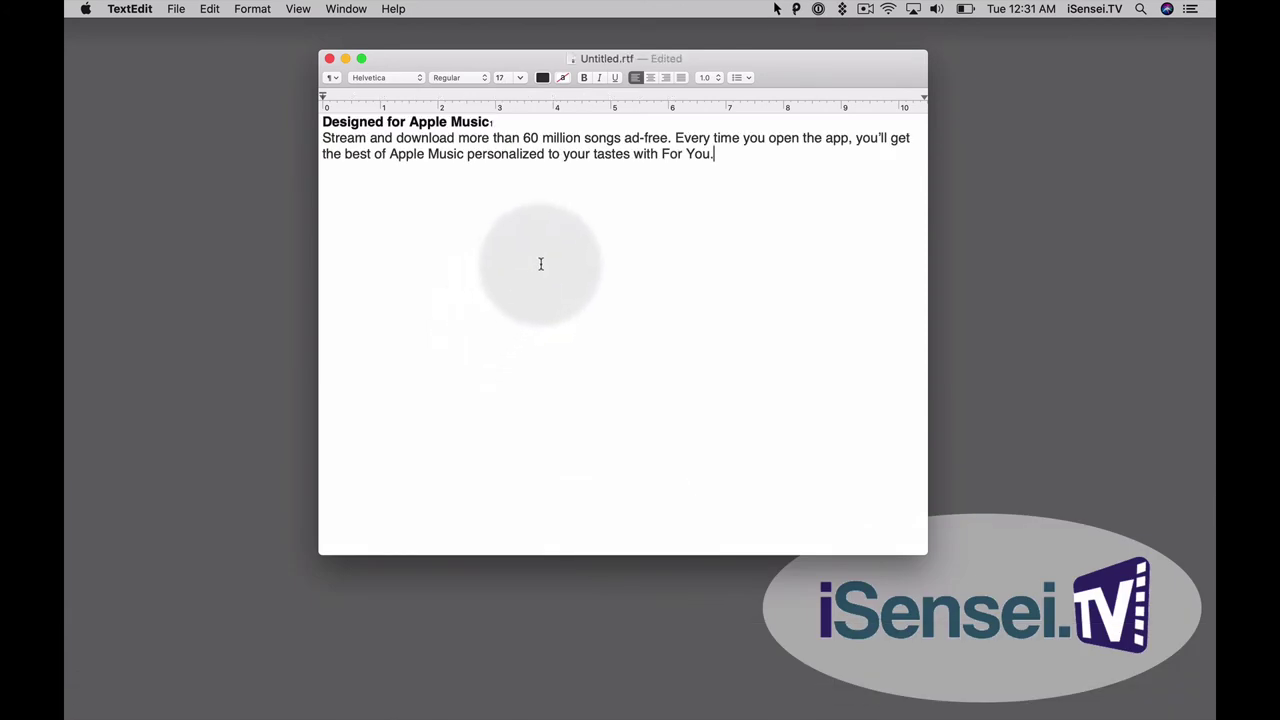
Add the Time-synced lyrics and Movies and TV clips from the clipboard history below the first passage, separated by blank lines
key("Return")
key("Return")
key("super+shift+v")
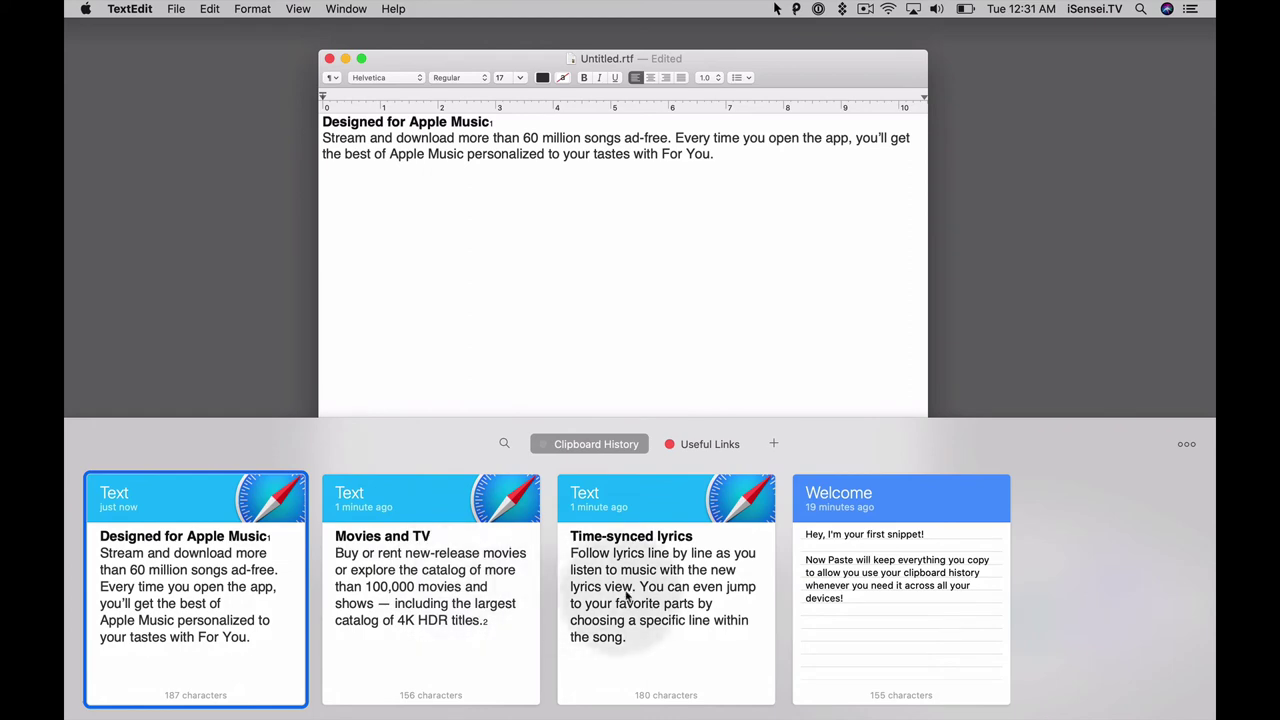
double_click(625, 588)
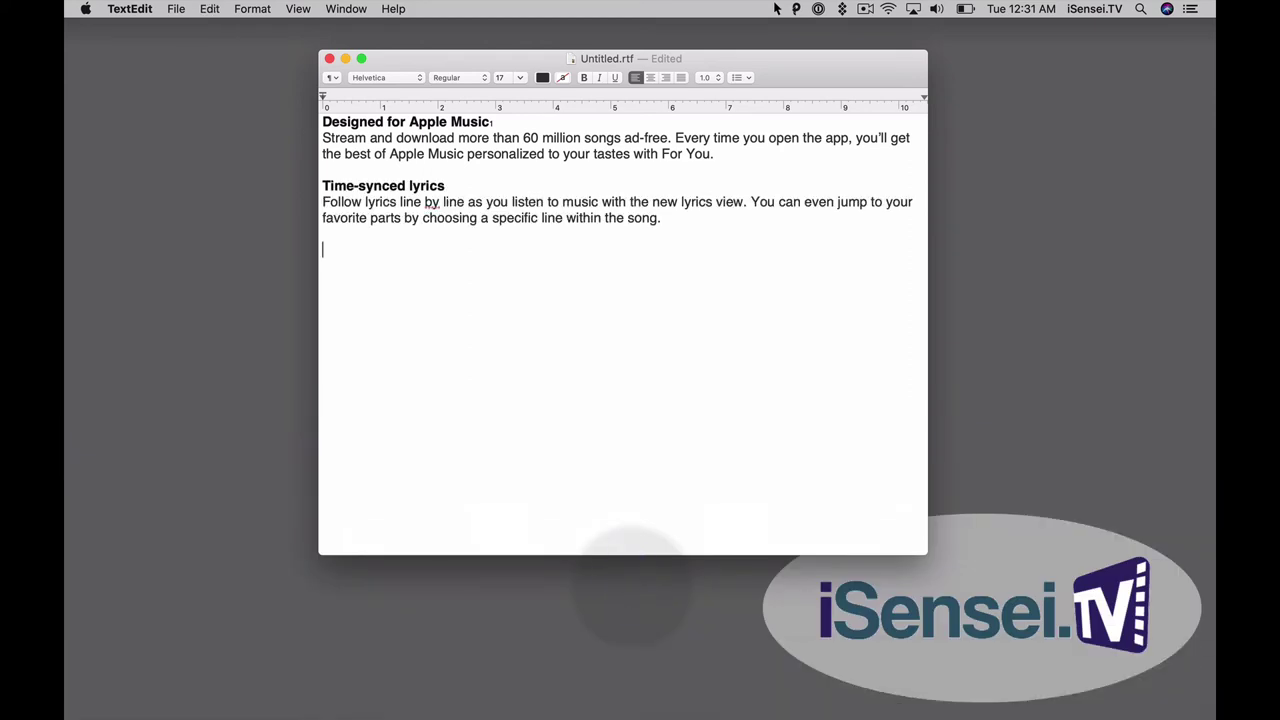
key("super+shift+v")
double_click(618, 600)
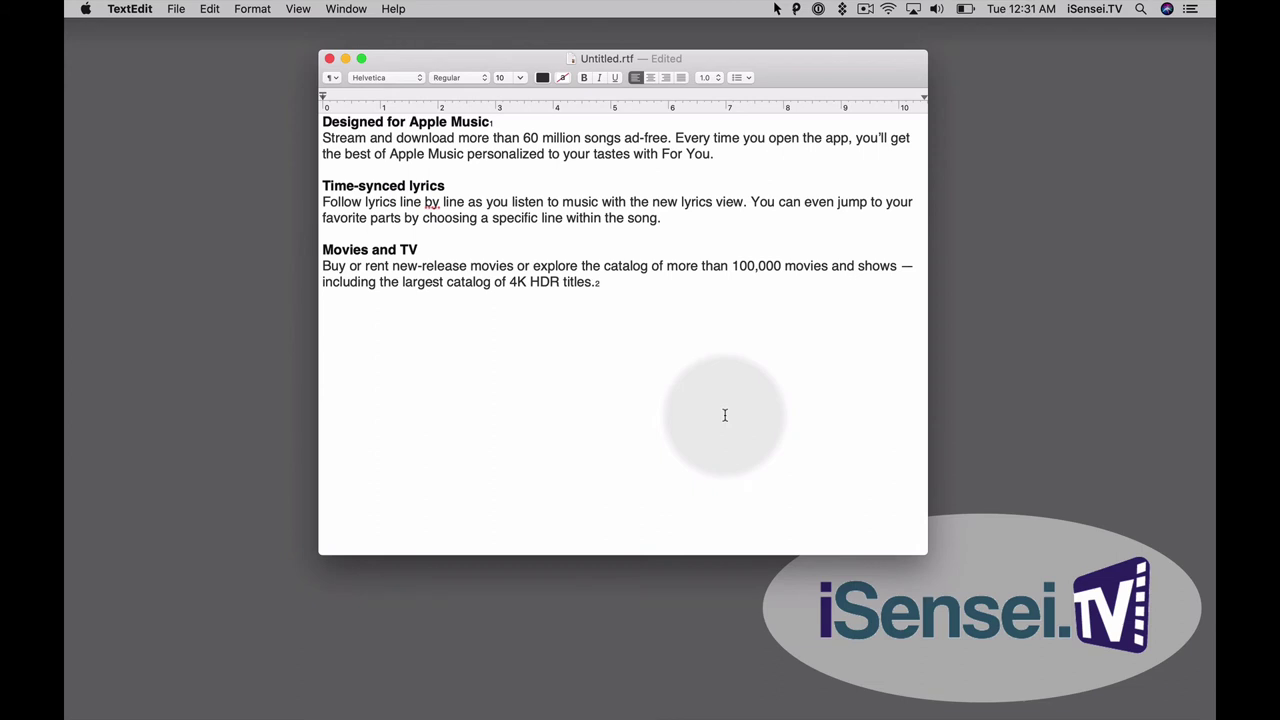
View the Useful Links collection in Paste, and create a new collection named macOS with the purple colour
left_click(796, 8)
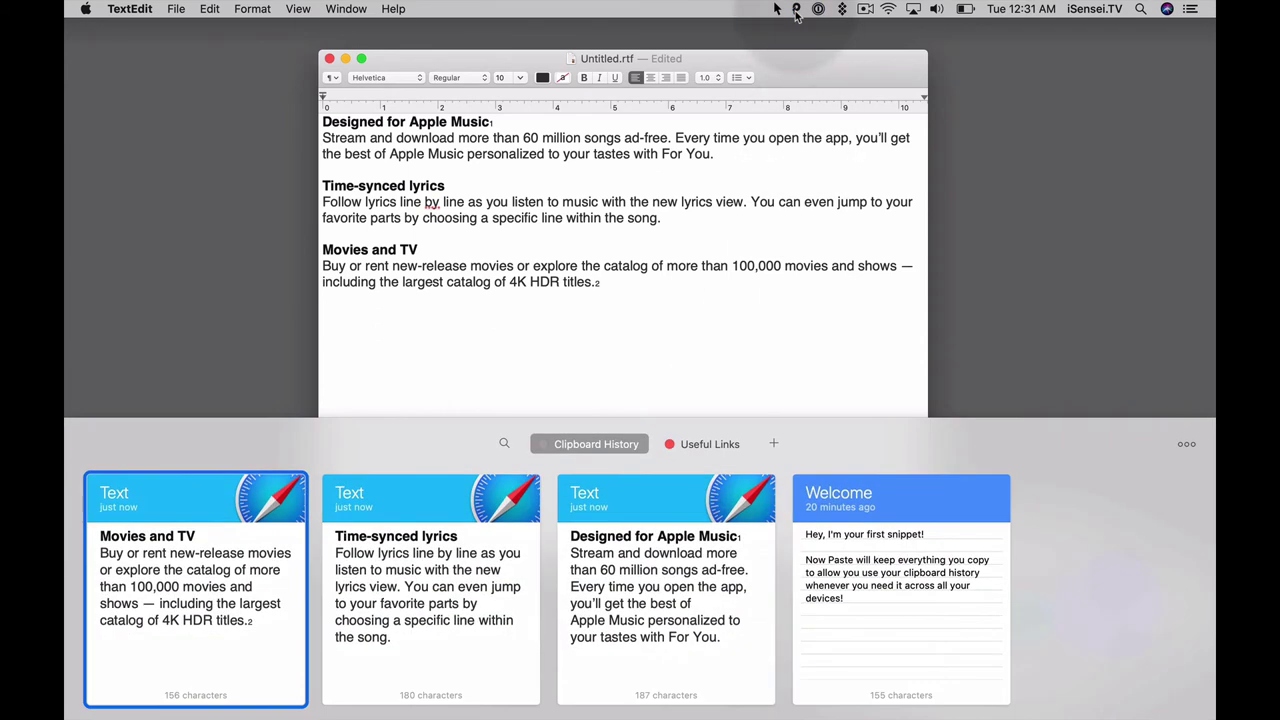
left_click(699, 445)
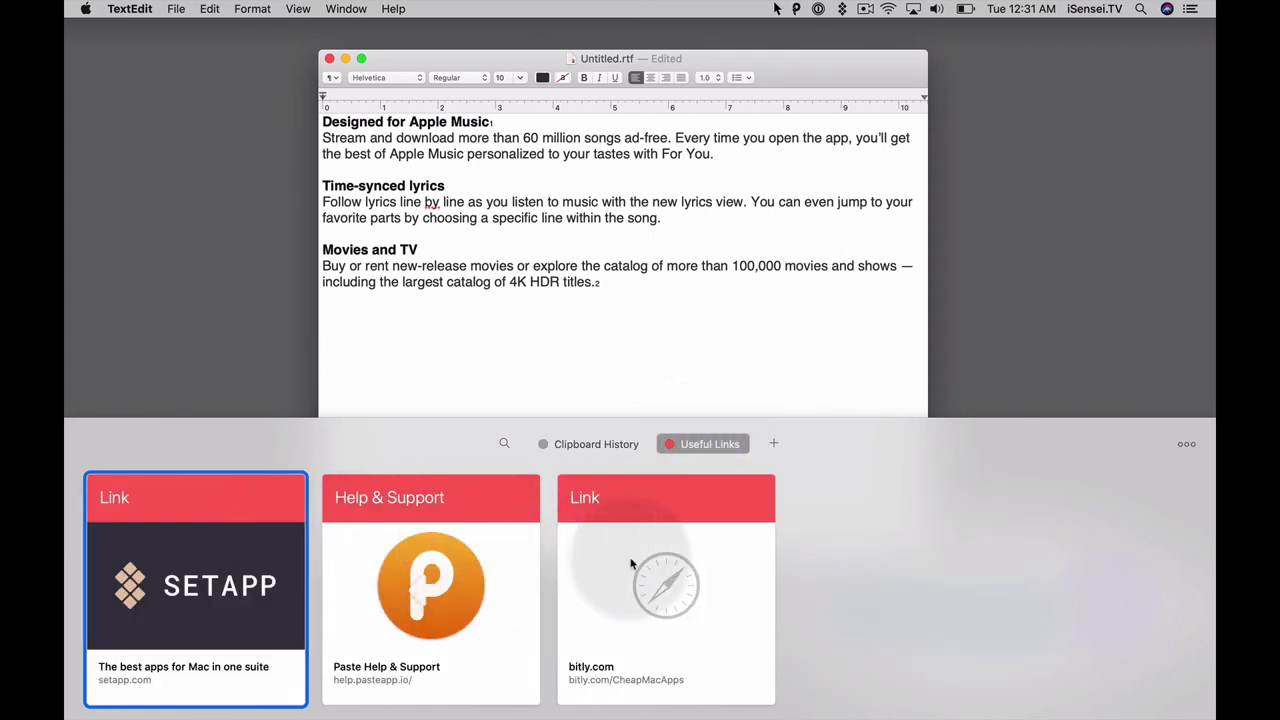
left_click(775, 444)
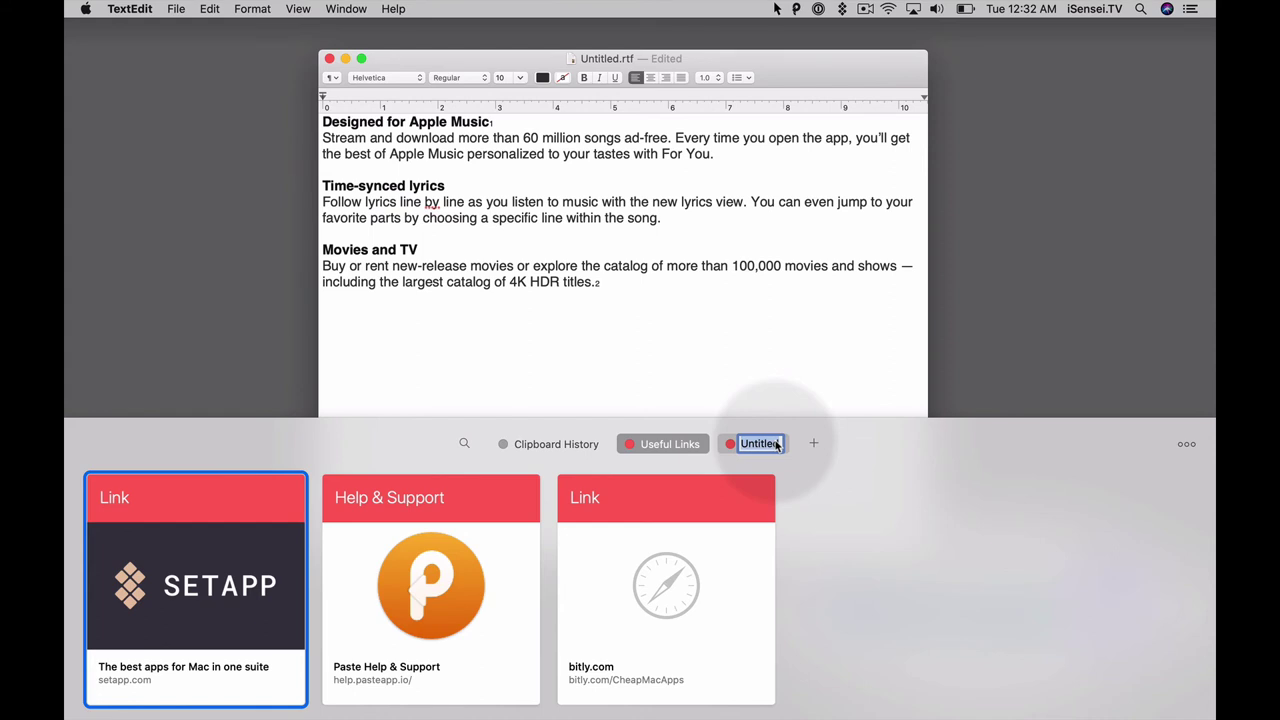
type("macOS")
key("Return")
right_click(748, 448)
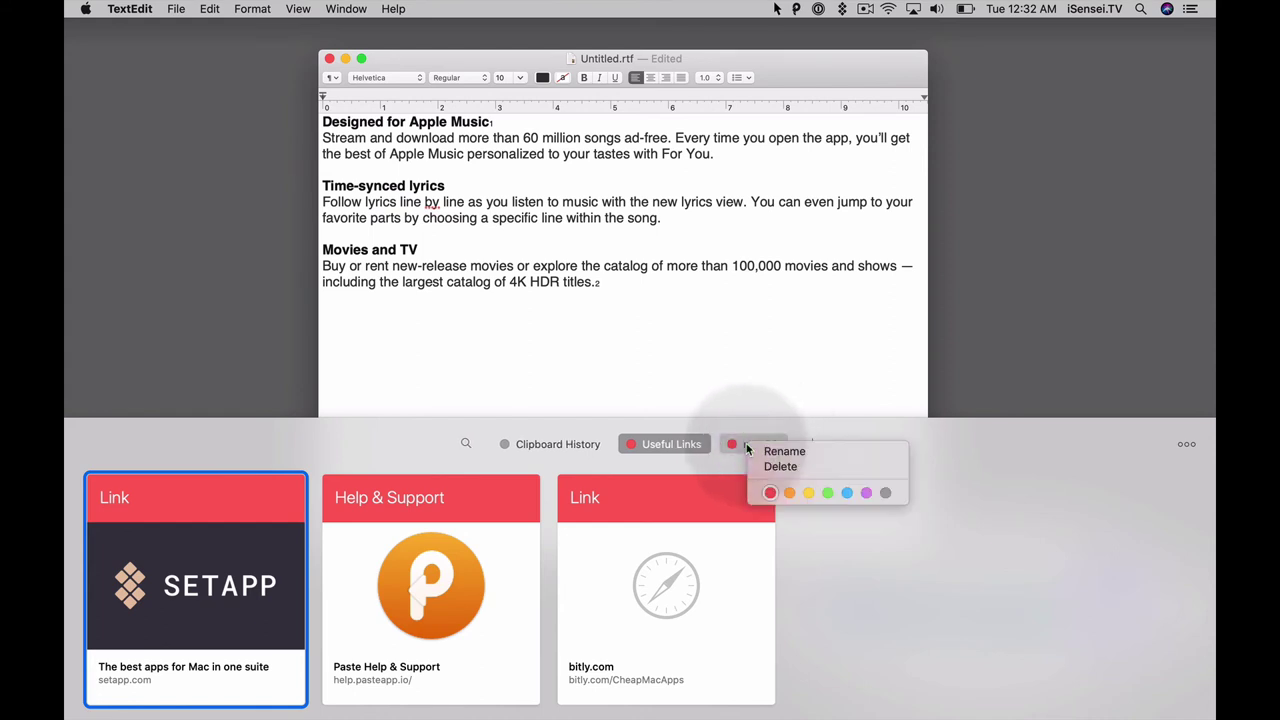
left_click(867, 495)
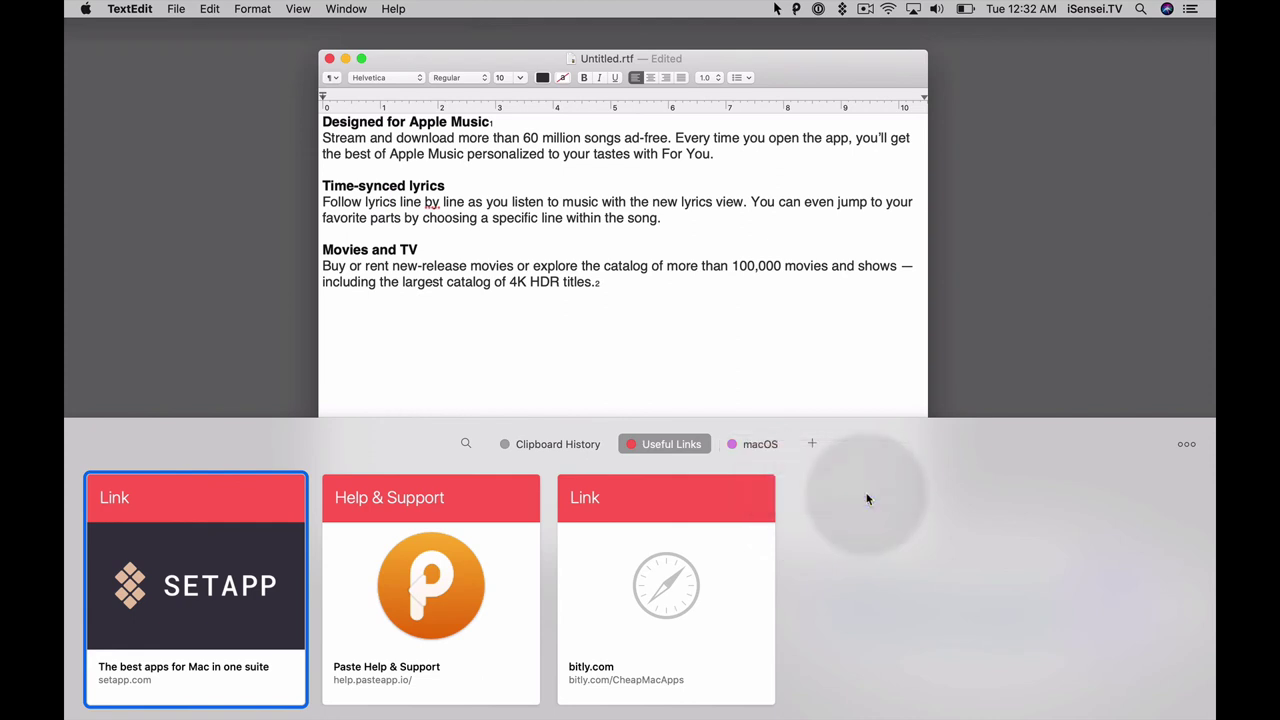
Add the Designed for Apple Music, Time-synced lyrics and Movies and TV clips from the clipboard history to the macOS collection and open it
left_click(541, 445)
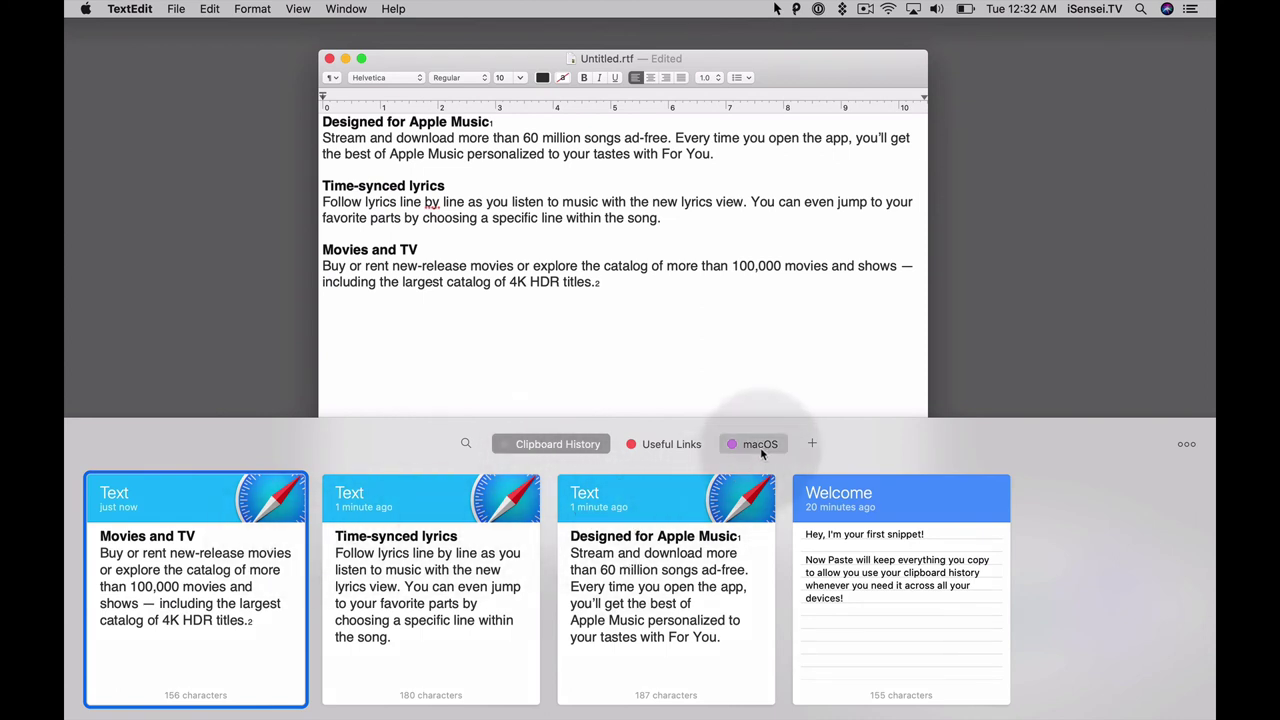
left_click_drag(659, 545, 766, 452)
left_click_drag(257, 566, 753, 452)
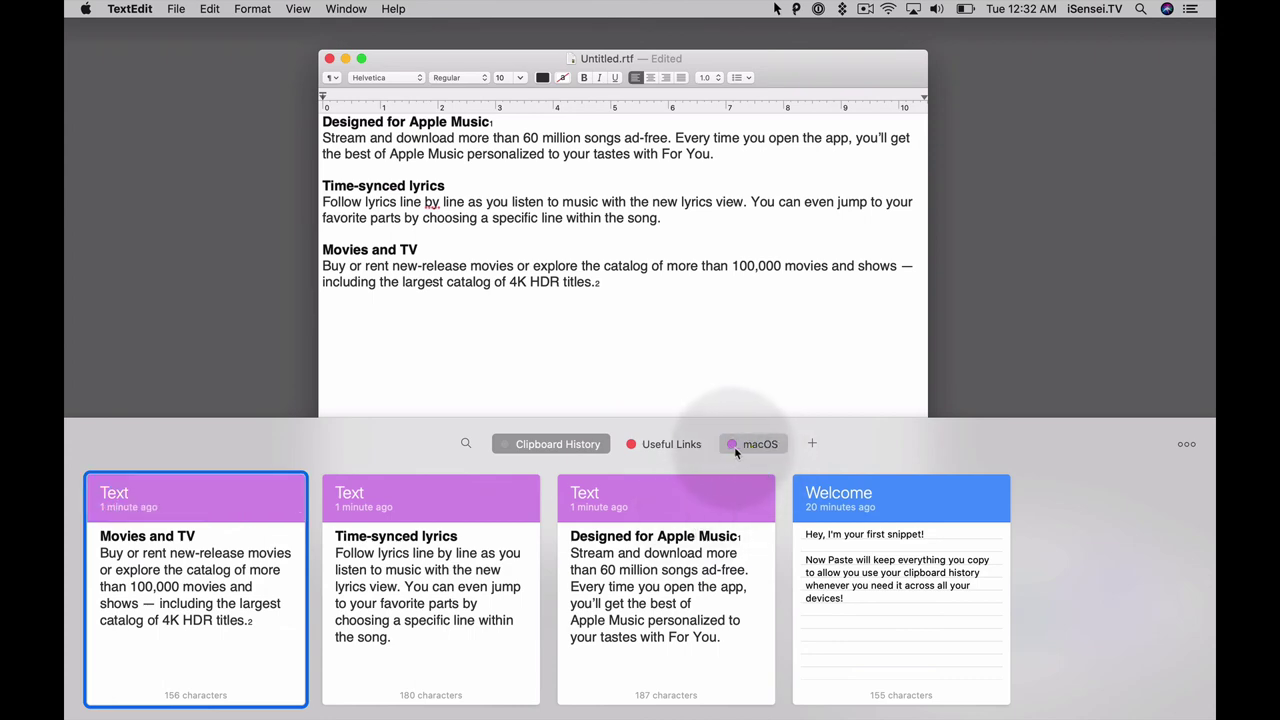
left_click(757, 445)
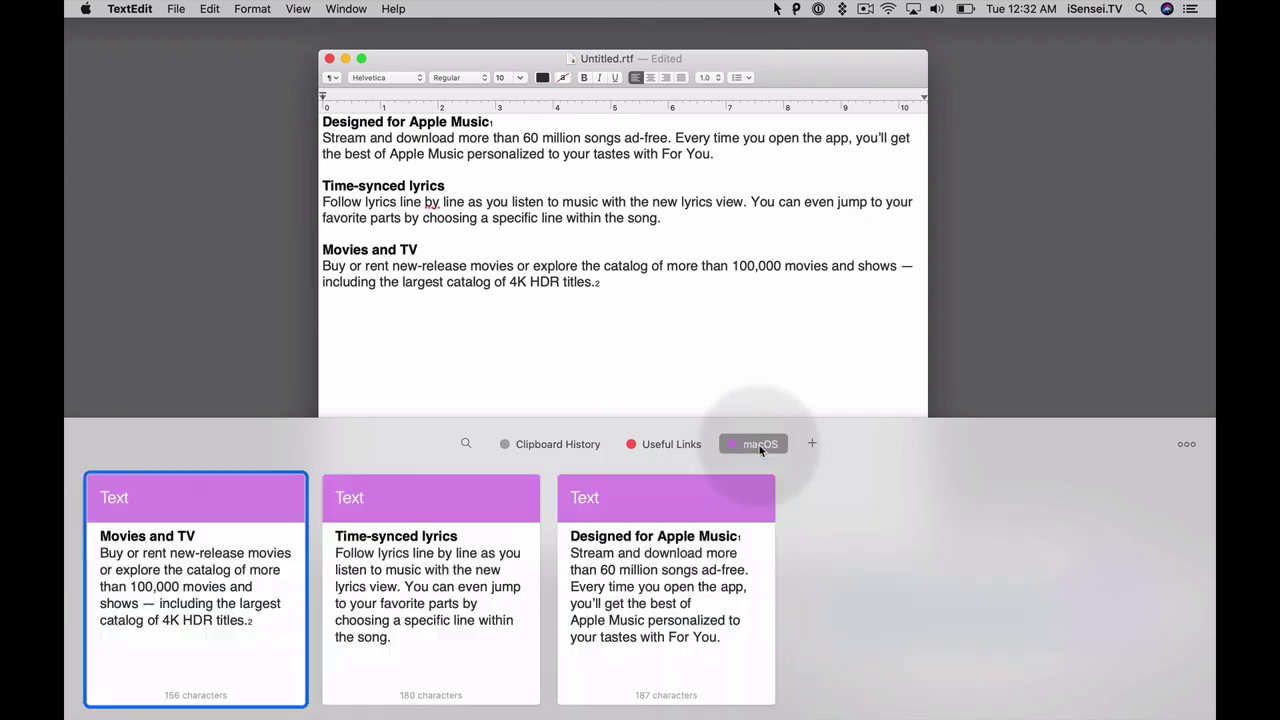